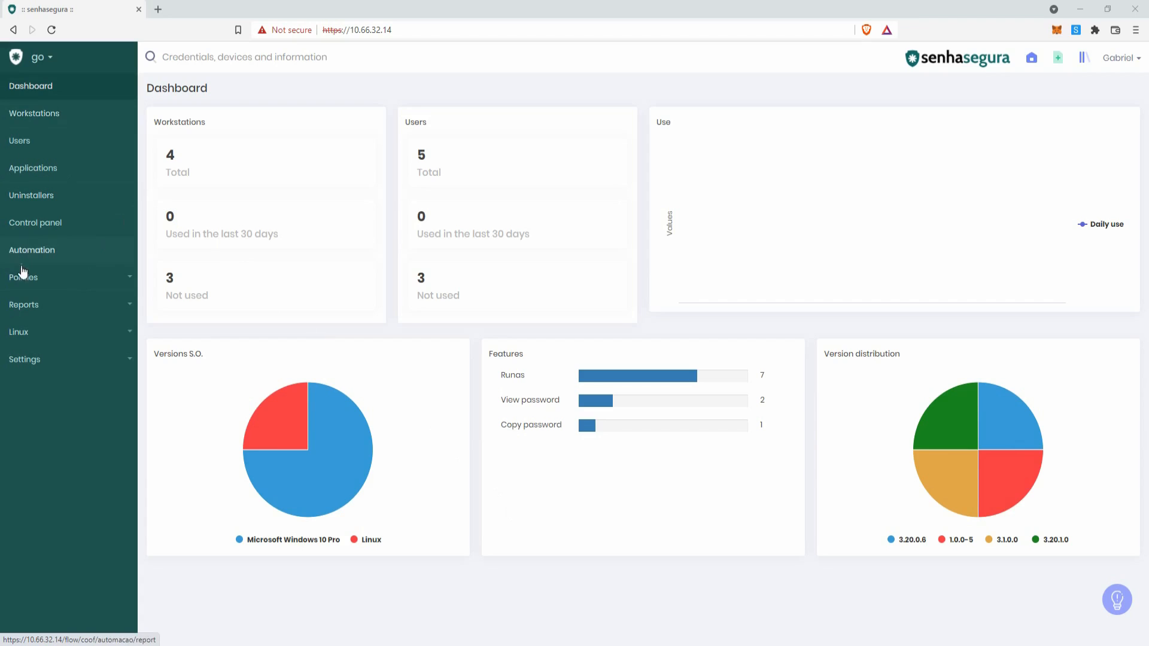
# Start a new general segregation access list in the Applications category from the access lists settings
pyautogui.click(37, 360)
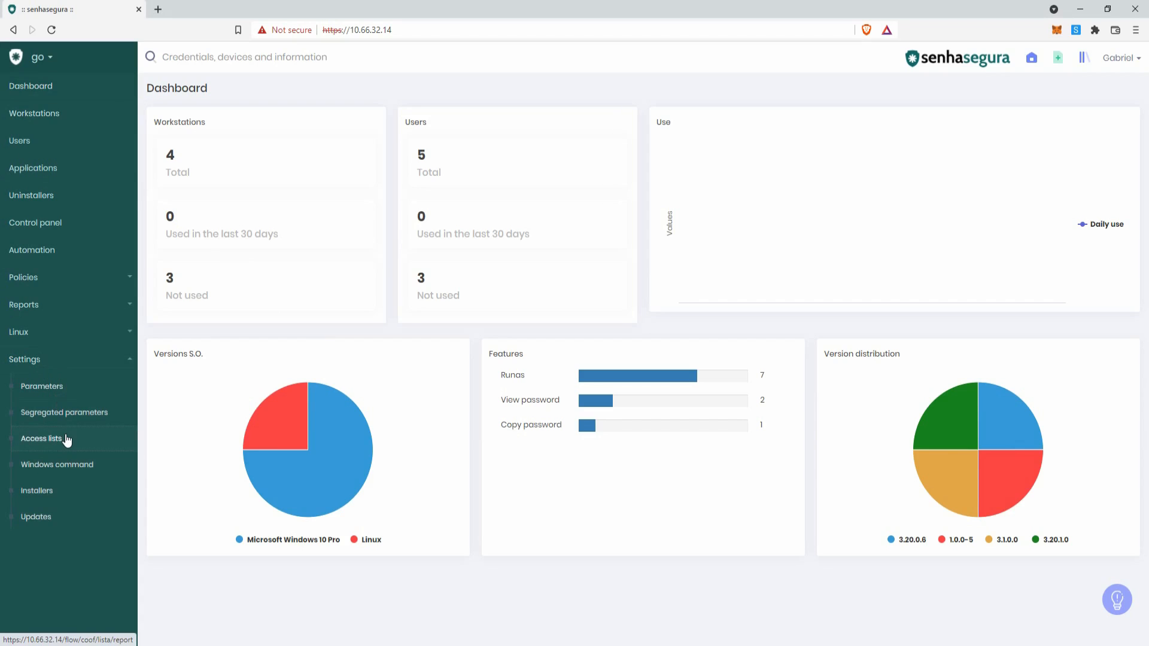
pyautogui.click(67, 441)
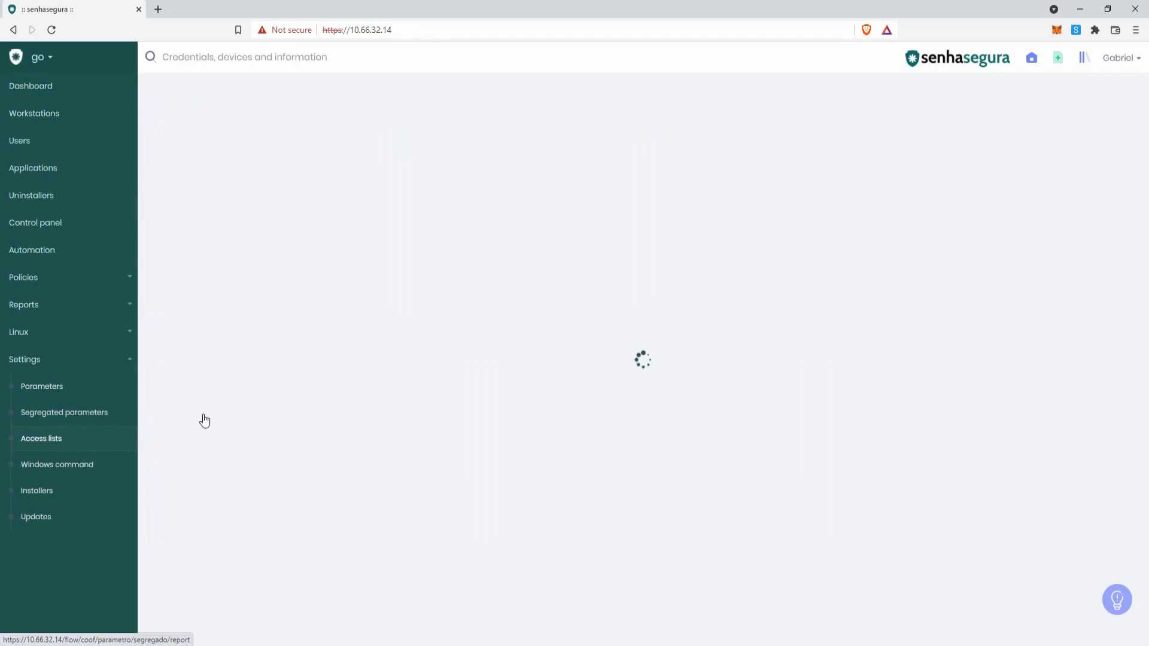
pyautogui.click(1099, 90)
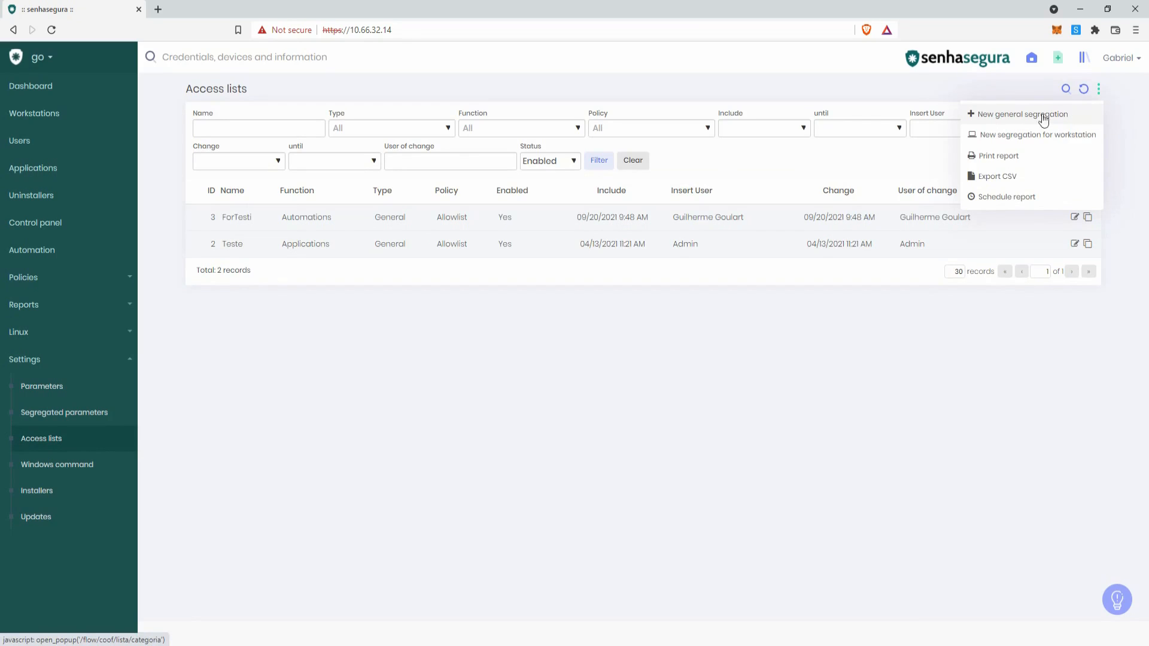
pyautogui.click(1015, 115)
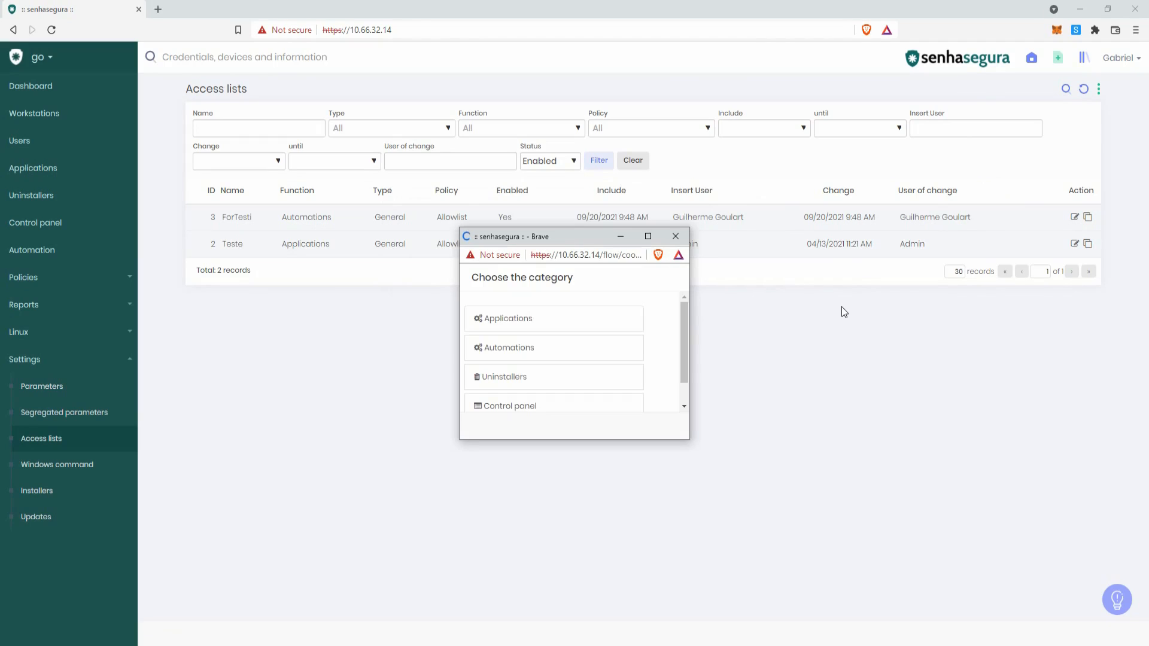
pyautogui.click(574, 324)
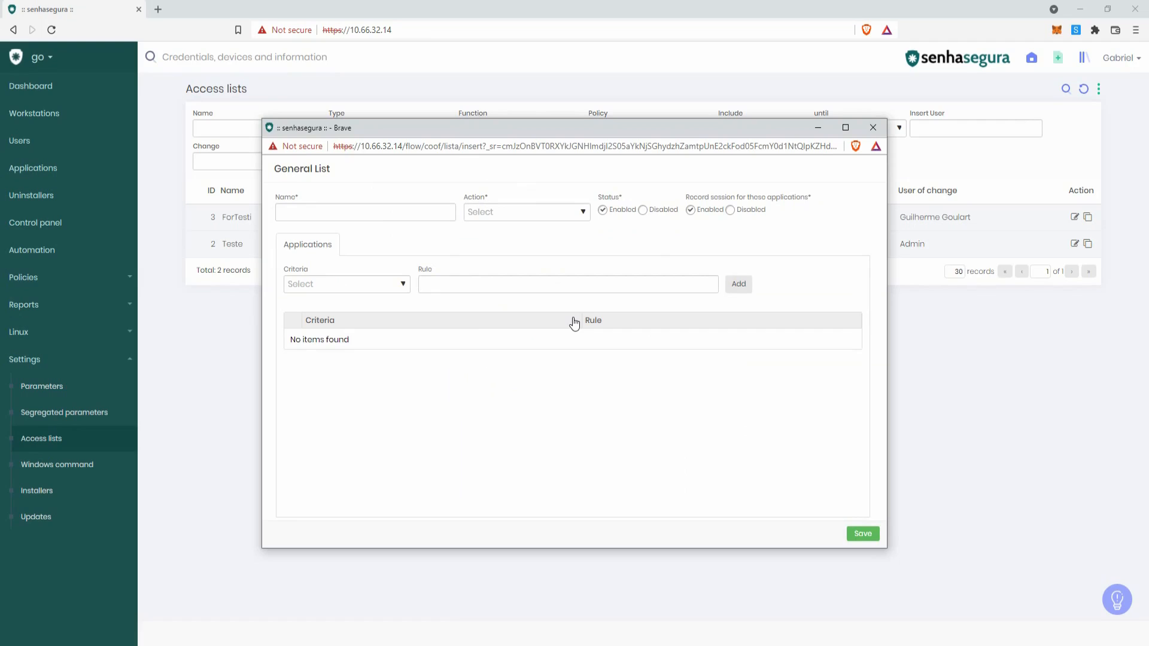
# Name the general list "Access lists for dlls" and set its action to Denylist
pyautogui.click(361, 215)
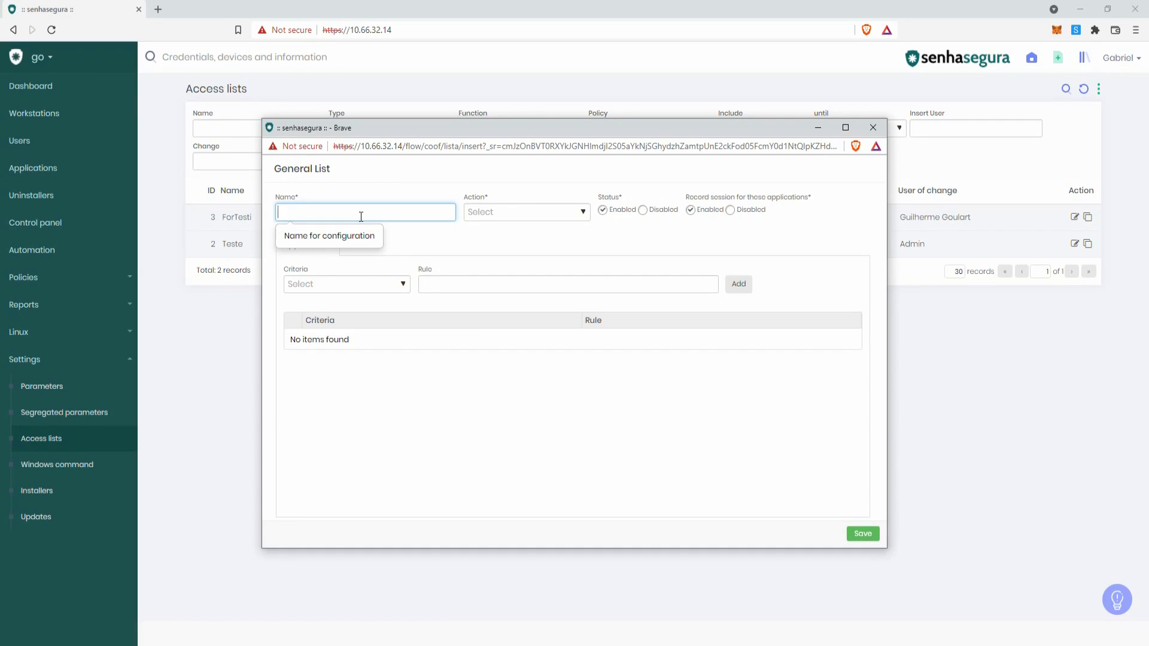
pyautogui.write('A')
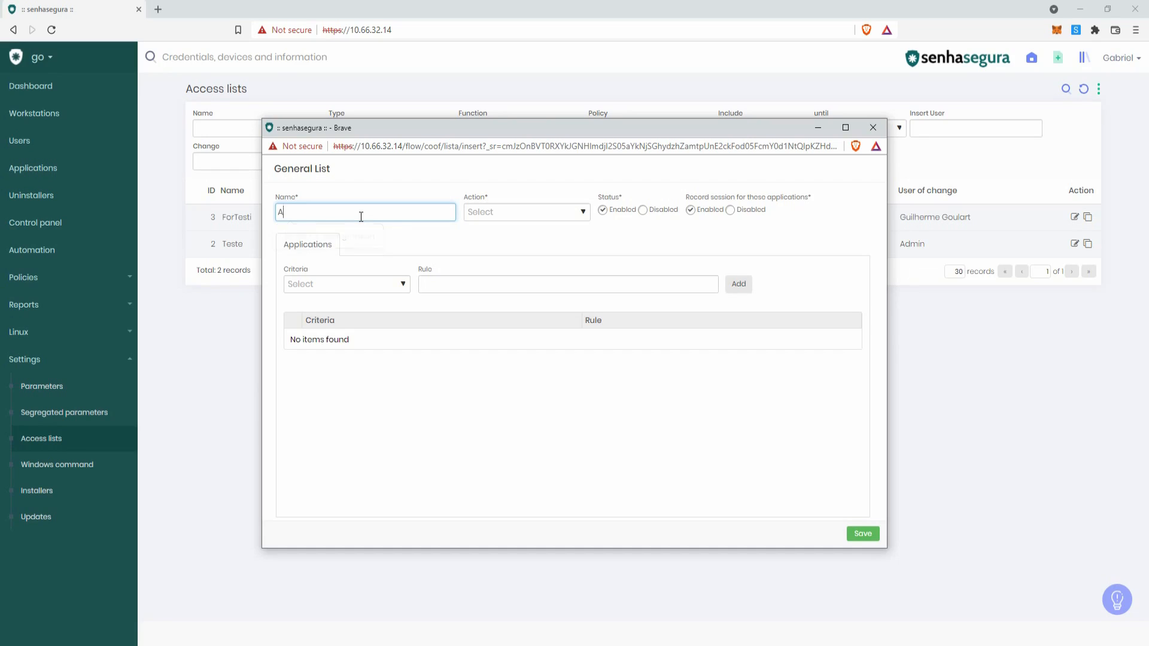
pyautogui.write('ccess lists for dlls')
pyautogui.press('Tab')
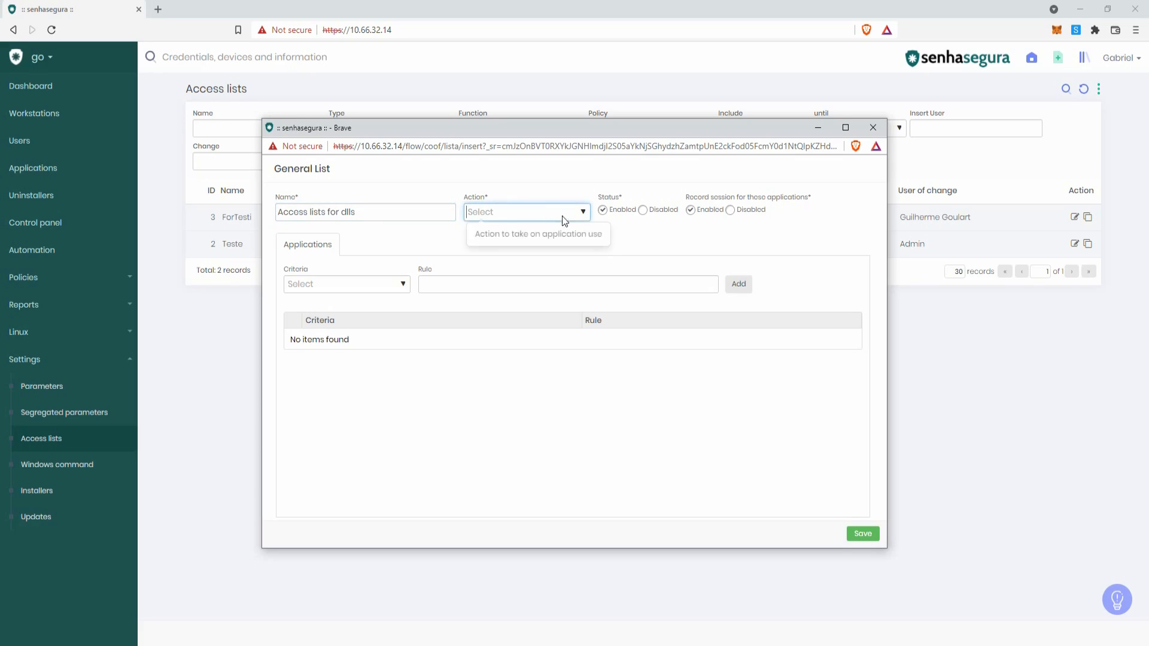
pyautogui.click(582, 213)
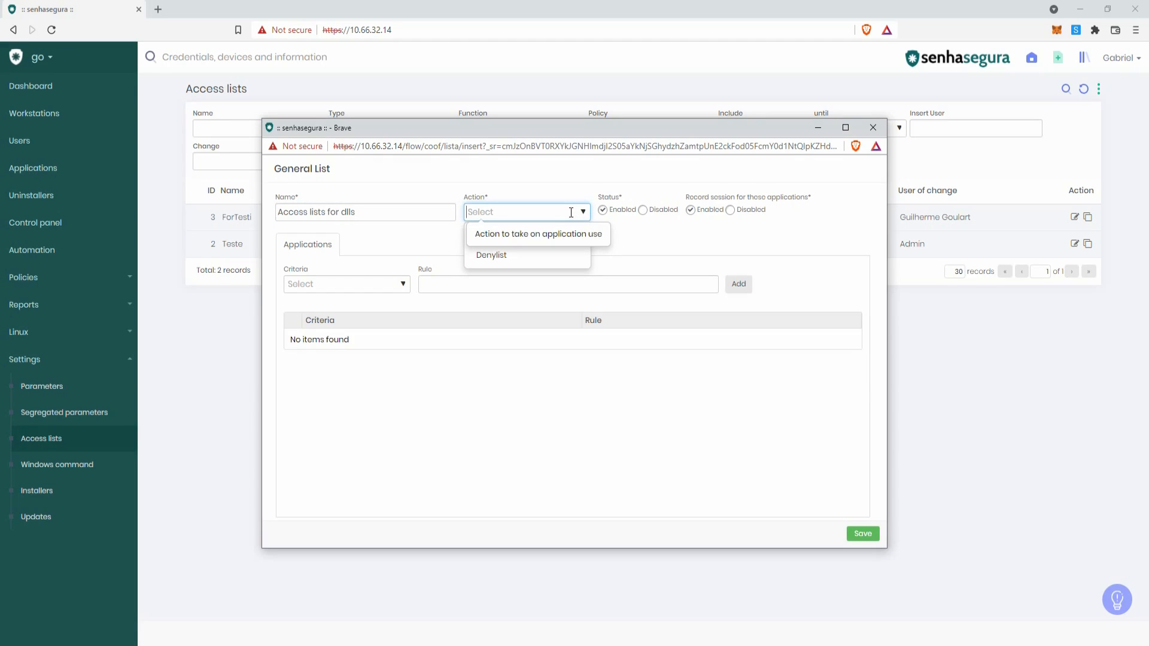
pyautogui.click(522, 257)
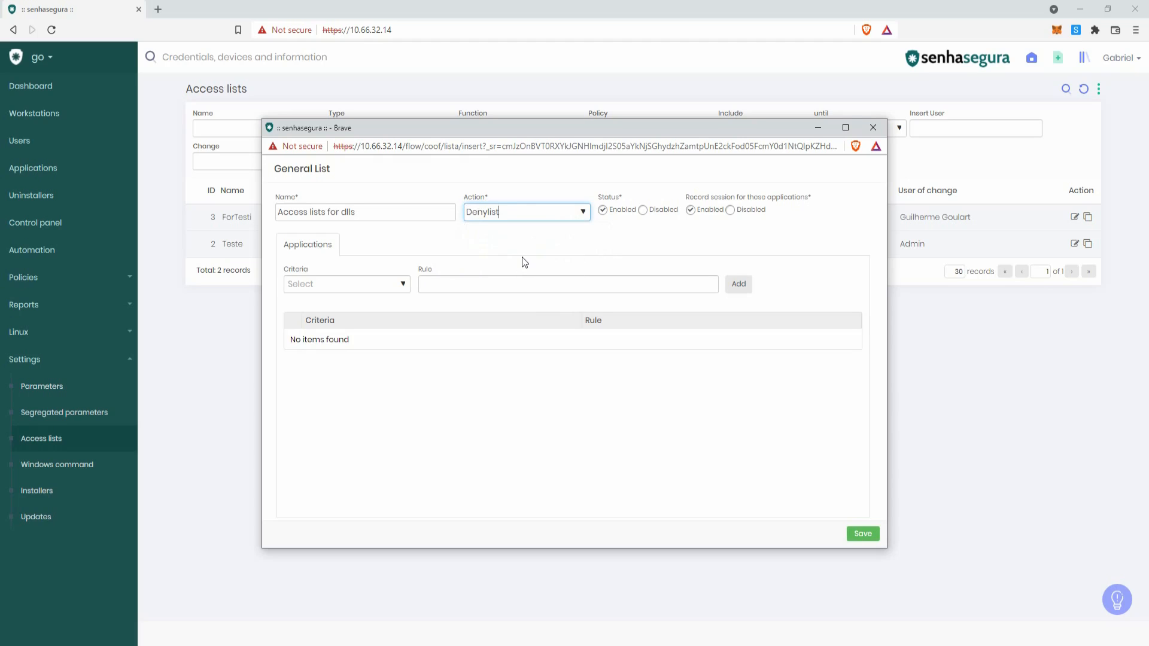
pyautogui.click(659, 238)
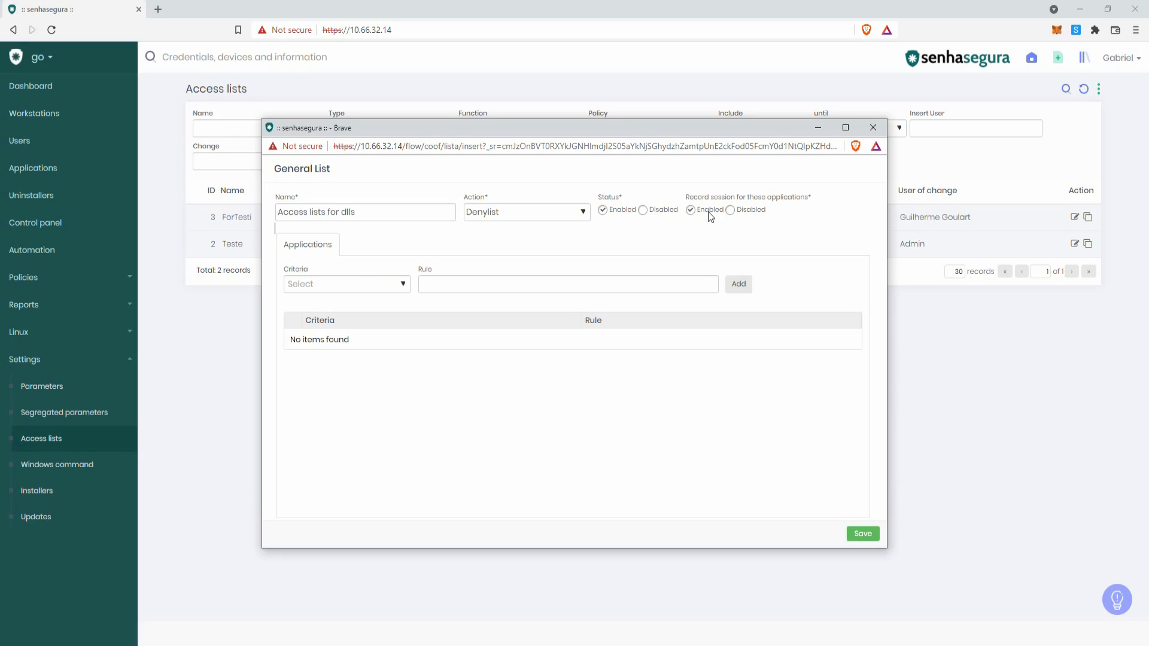
# Add a Vendor name criterion with the rule "wannacry" to the list
pyautogui.click(364, 285)
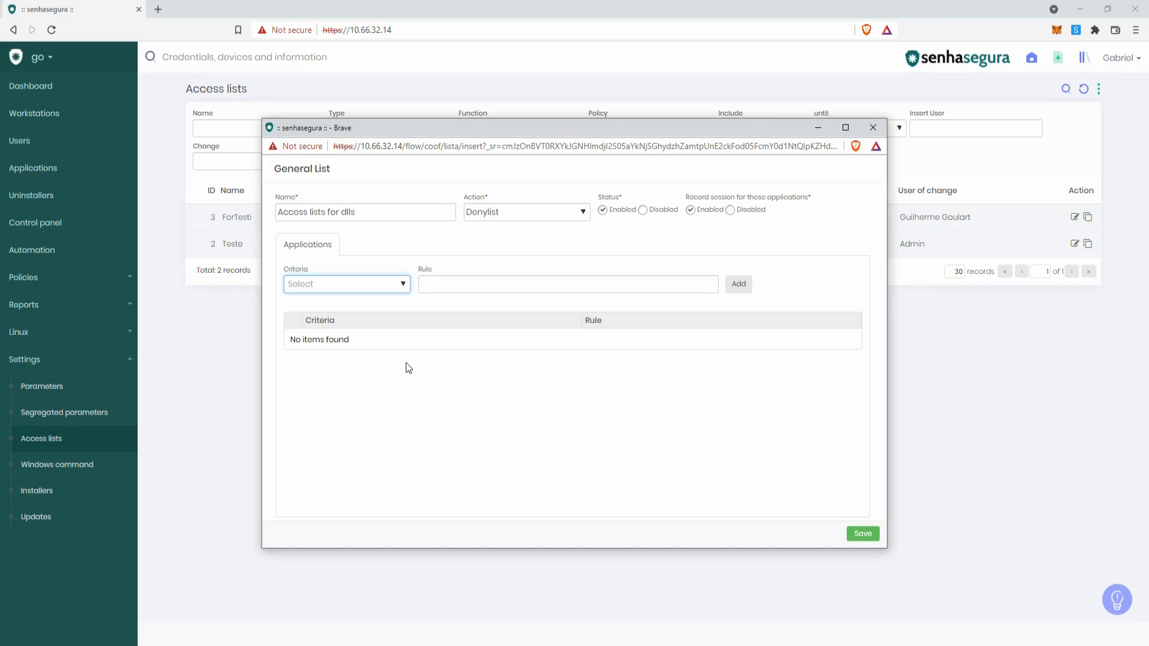
pyautogui.click(407, 292)
pyautogui.click(385, 505)
pyautogui.click(453, 288)
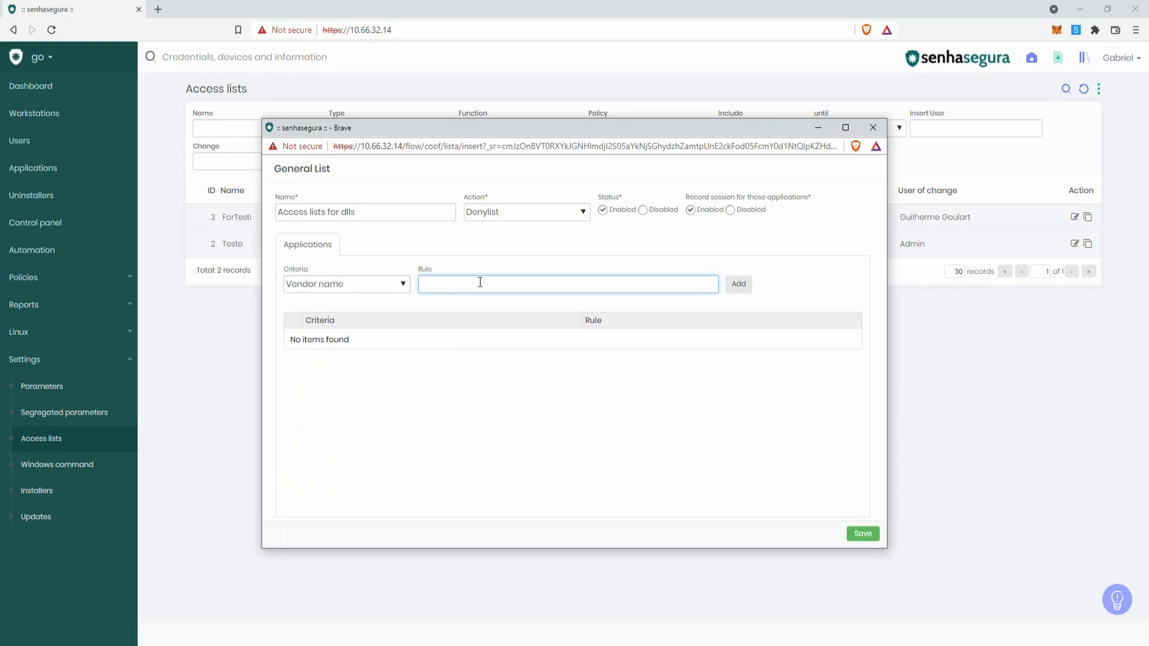
pyautogui.write('wannacry')
pyautogui.click(740, 284)
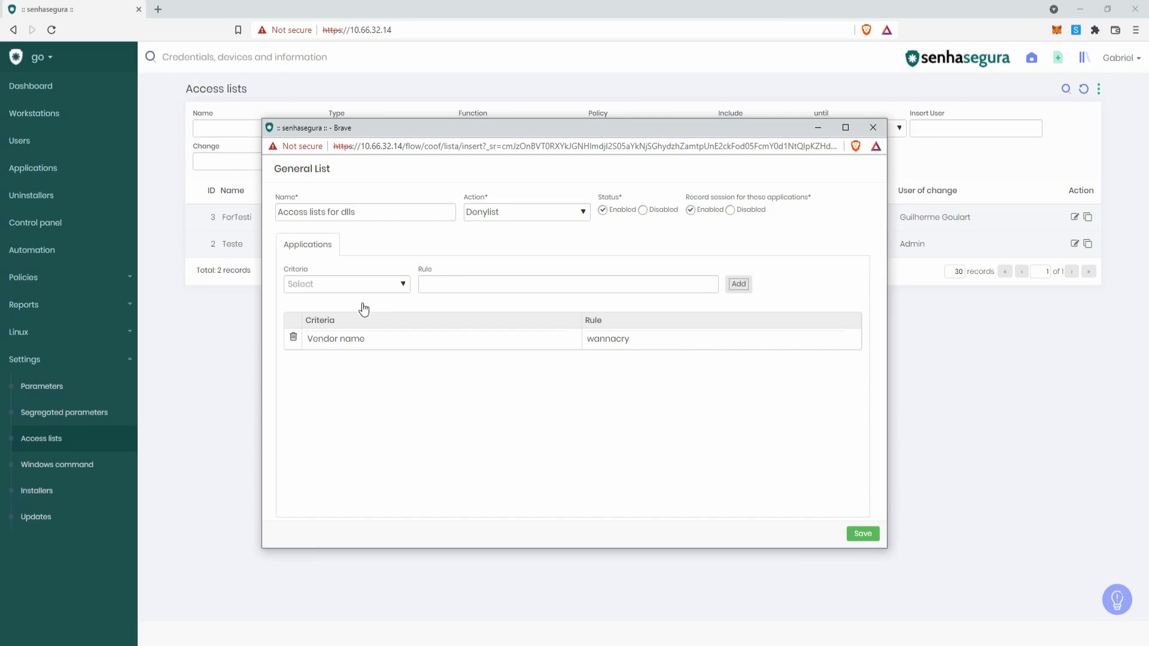
# Add a Windows store publisher criterion with the rule No to the list
pyautogui.click(407, 290)
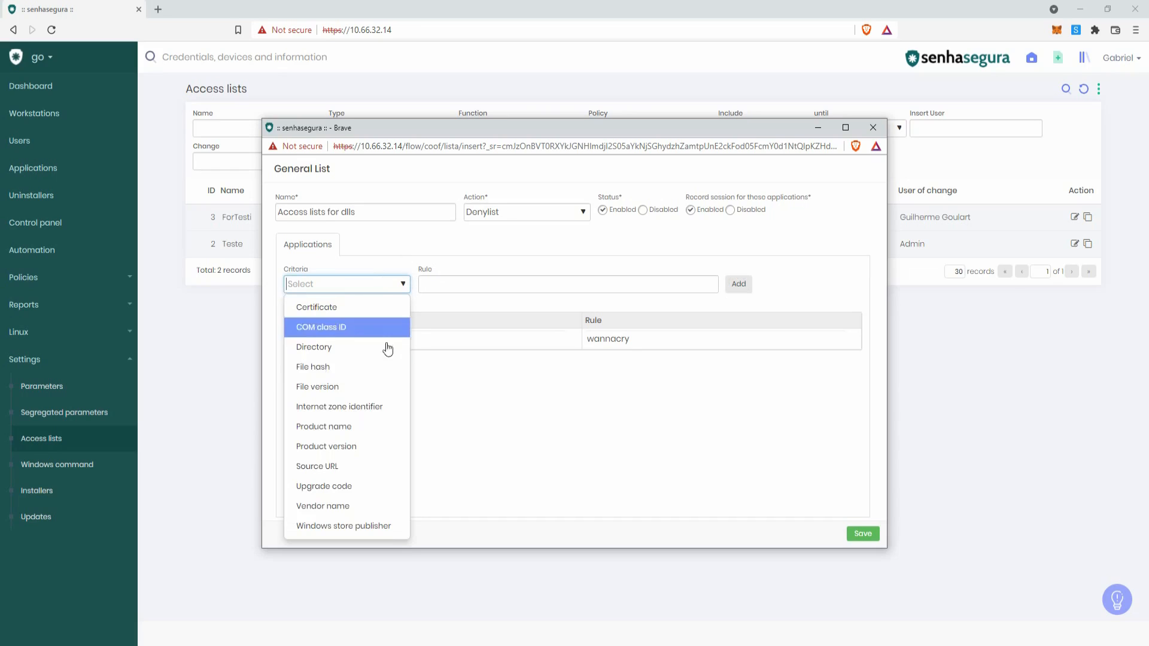
pyautogui.click(367, 525)
pyautogui.click(483, 285)
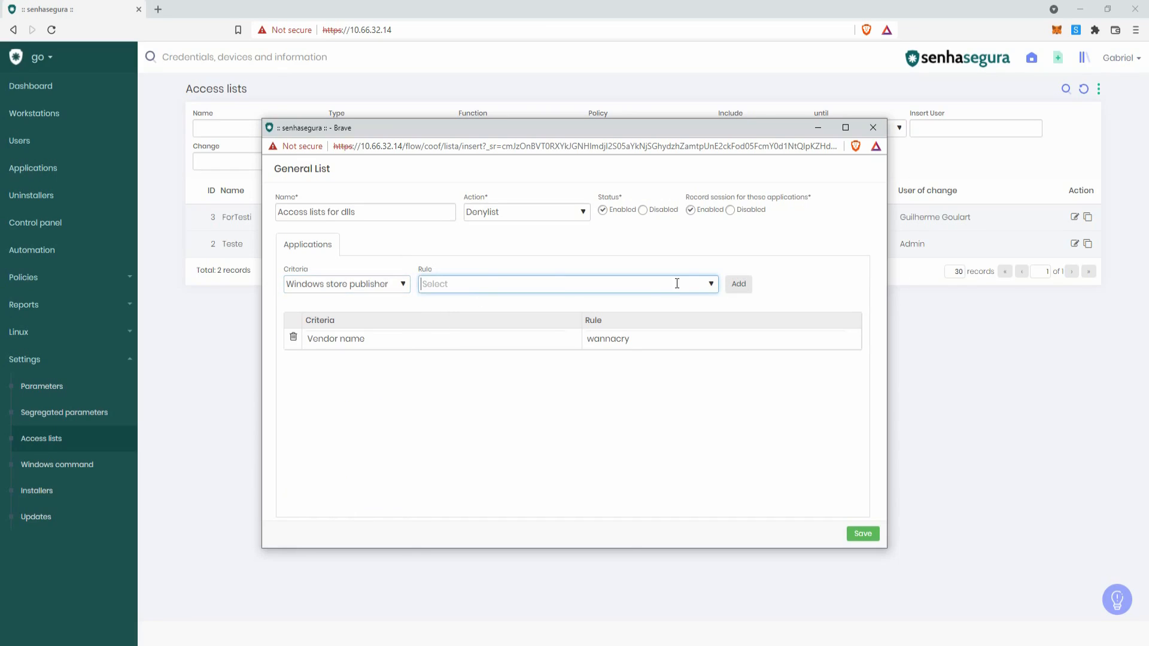
pyautogui.click(710, 285)
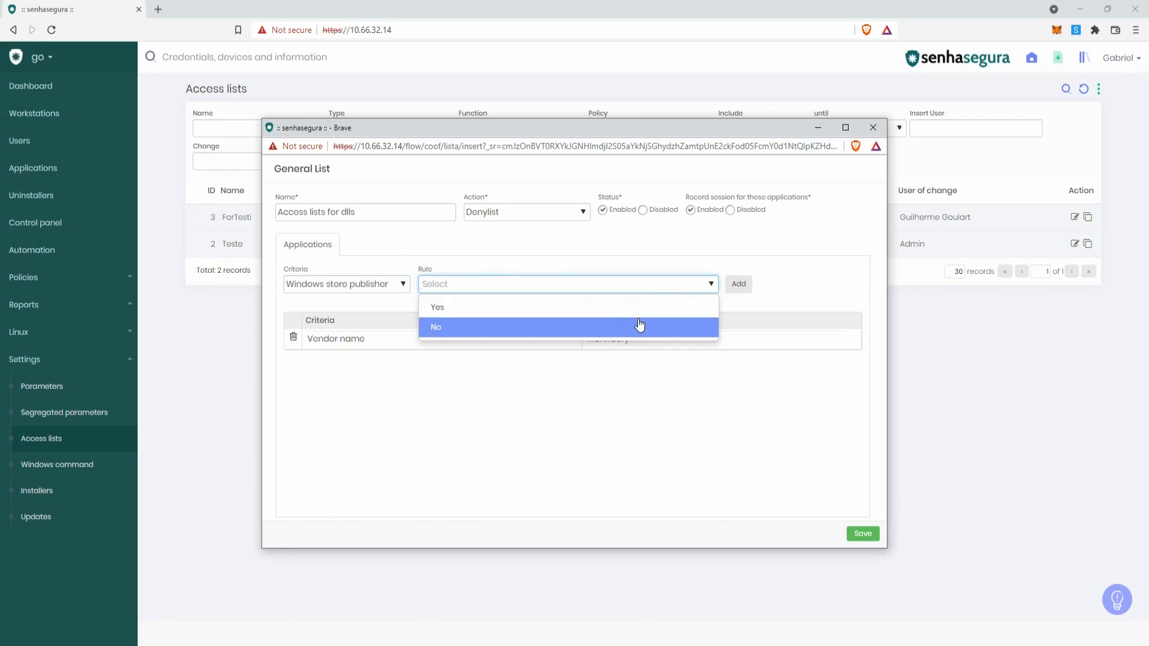
pyautogui.click(595, 328)
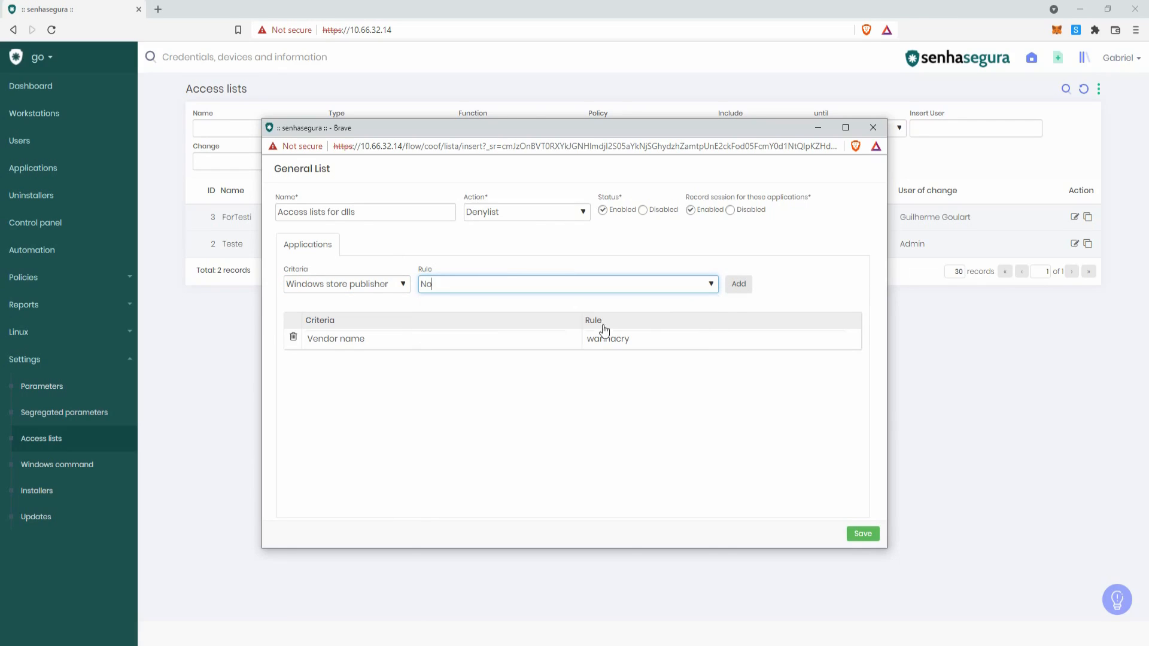
pyautogui.click(734, 286)
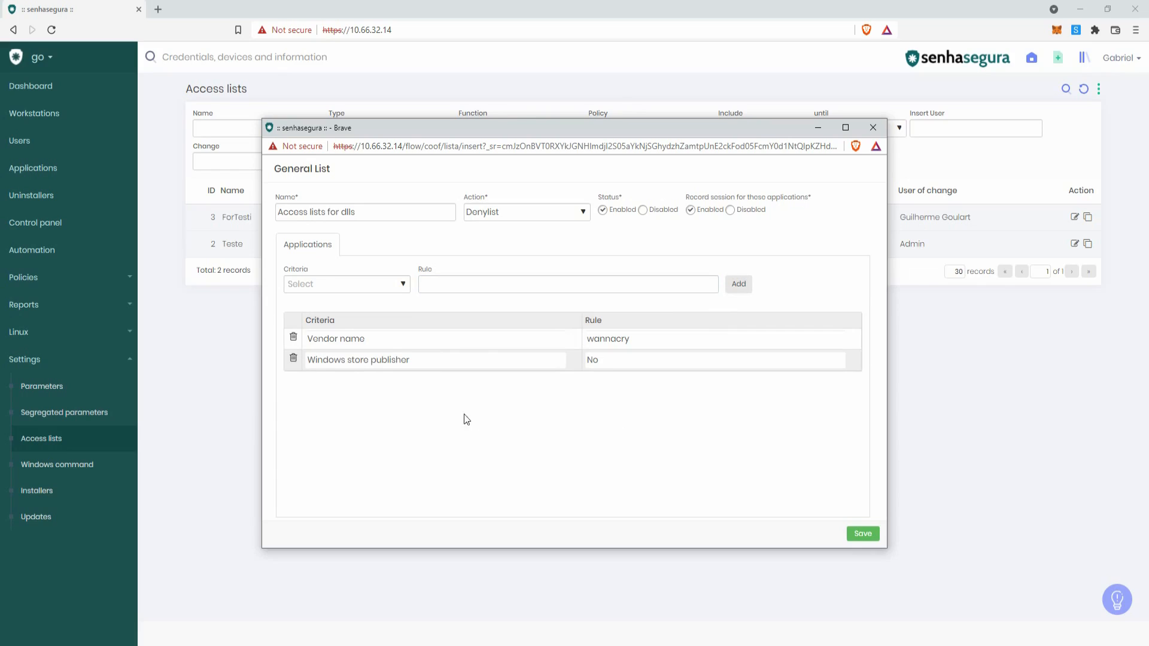
# Review the criteria and rules of the two added entries and the criteria options on offer
pyautogui.click(406, 340)
pyautogui.tripleClick(383, 339)
pyautogui.click(383, 339)
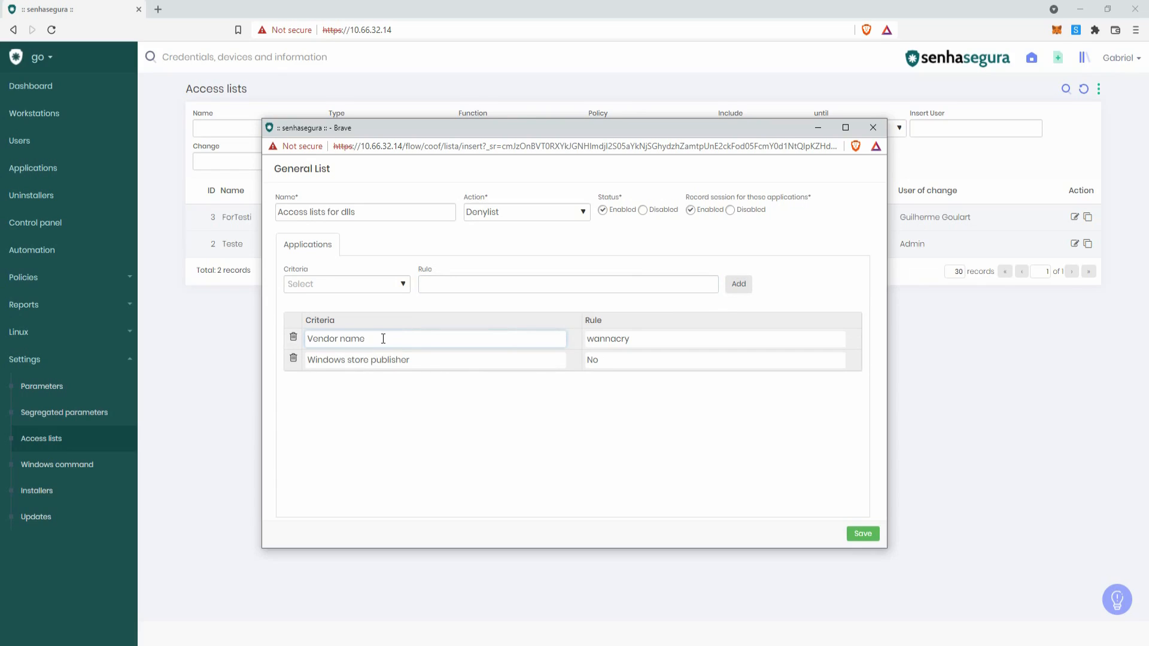
pyautogui.tripleClick(357, 342)
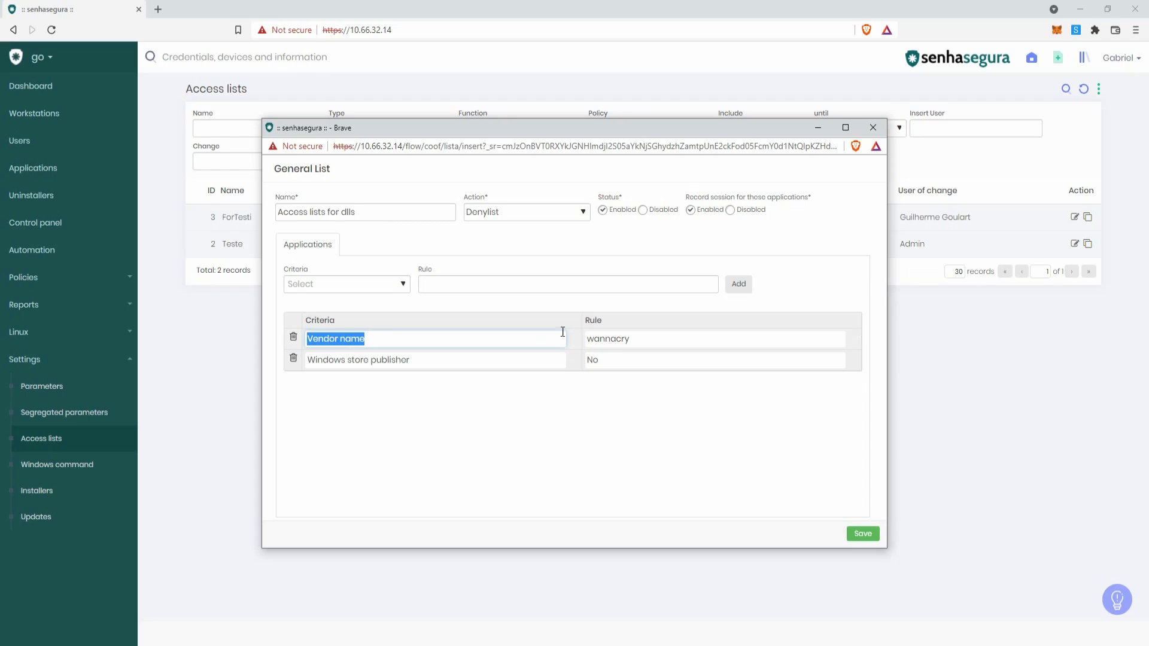
pyautogui.click(612, 339)
pyautogui.tripleClick(637, 338)
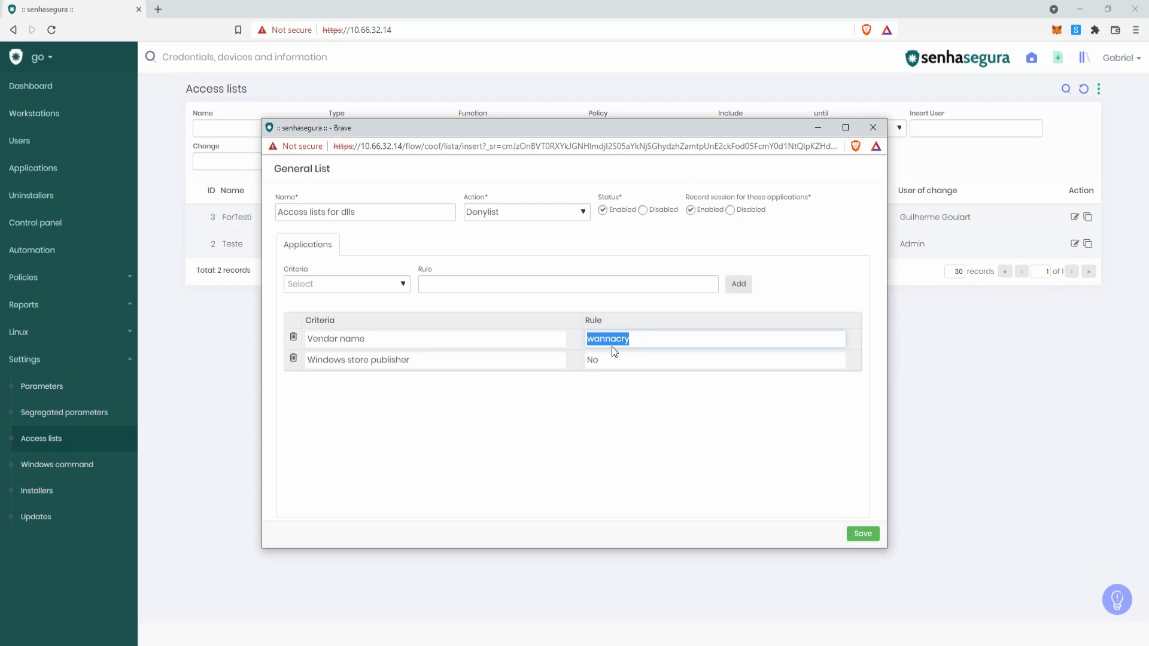
pyautogui.click(482, 359)
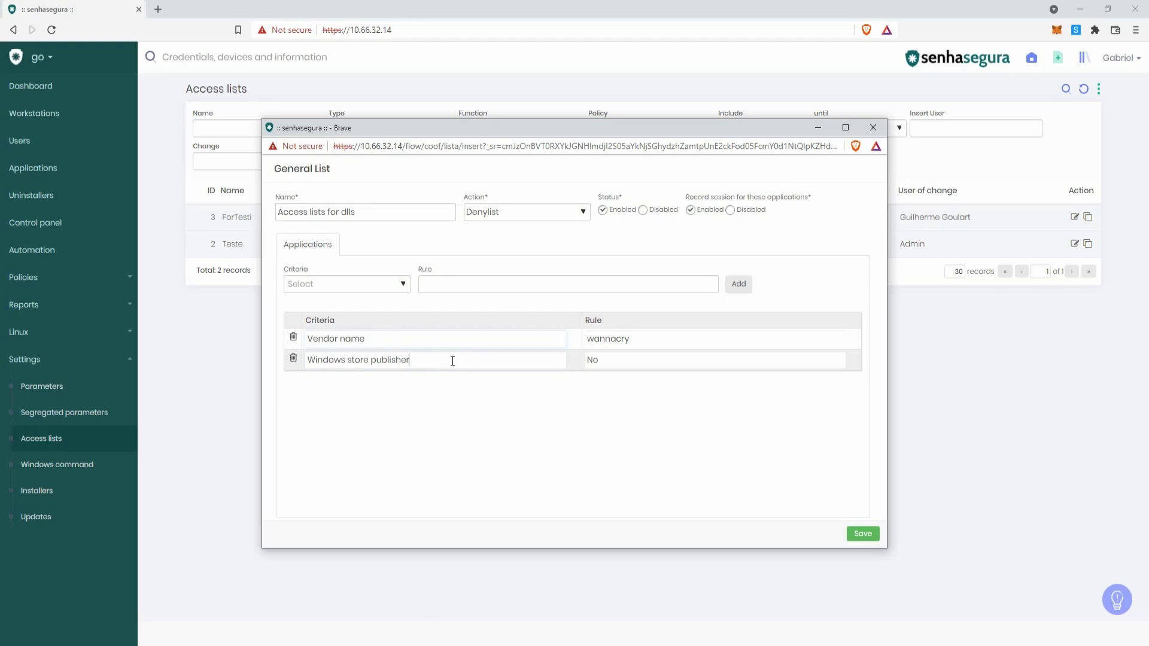
pyautogui.click(428, 339)
pyautogui.click(398, 285)
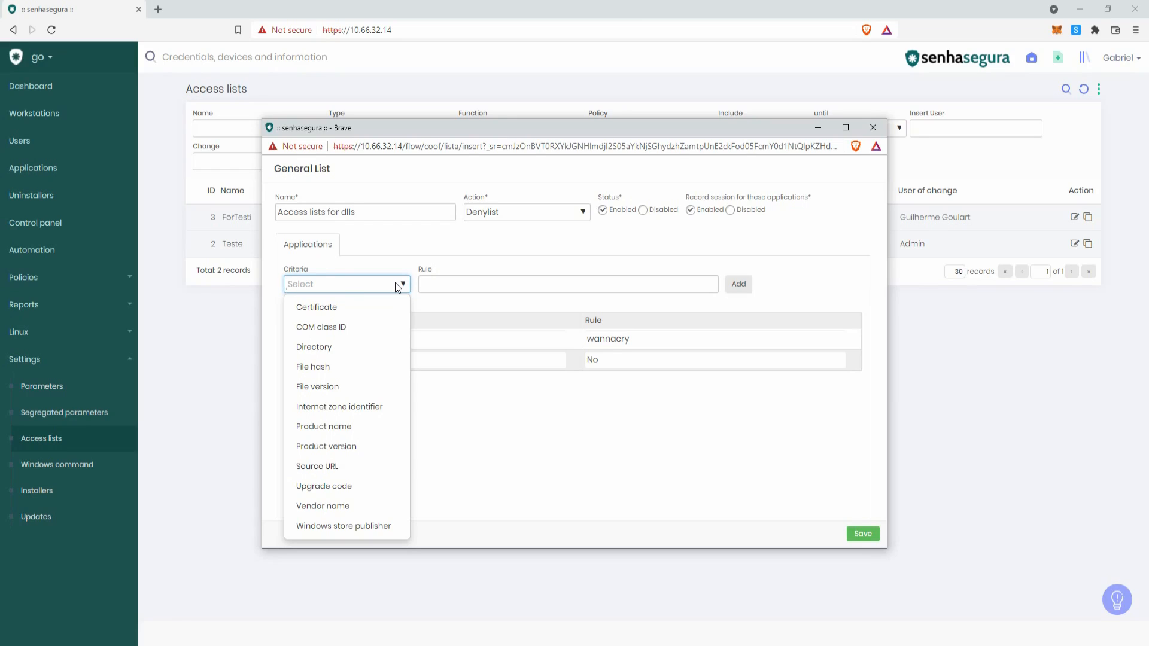
pyautogui.click(596, 383)
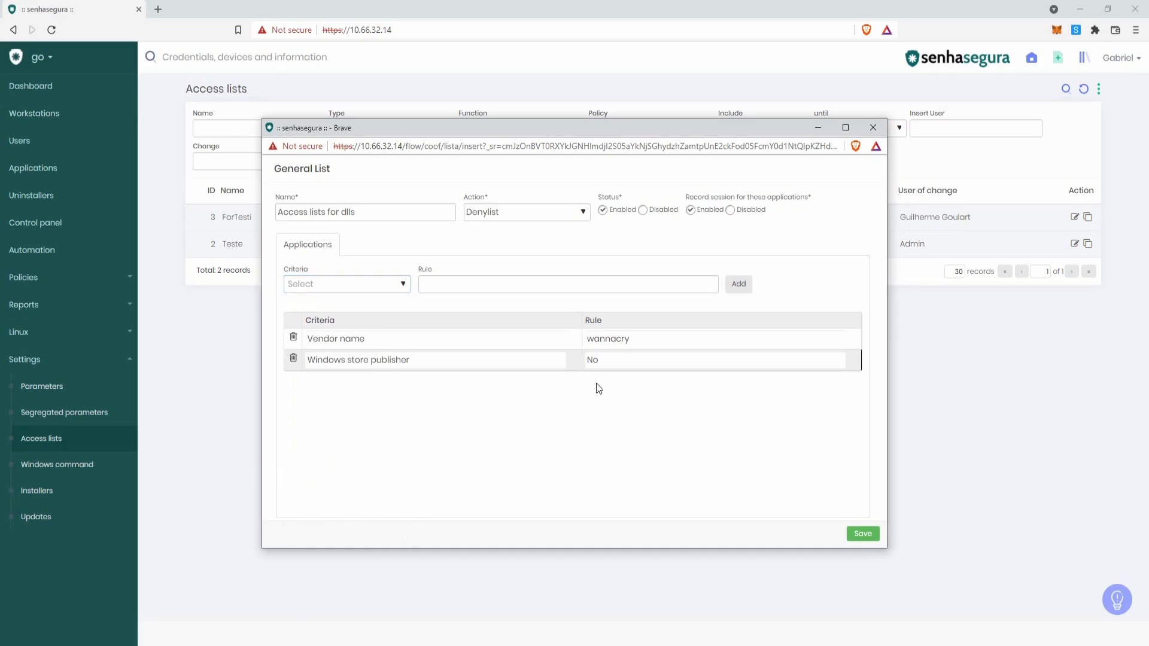
# Examine the applications selectable for a File hash criterion, leaving the selection without adding any
pyautogui.click(398, 283)
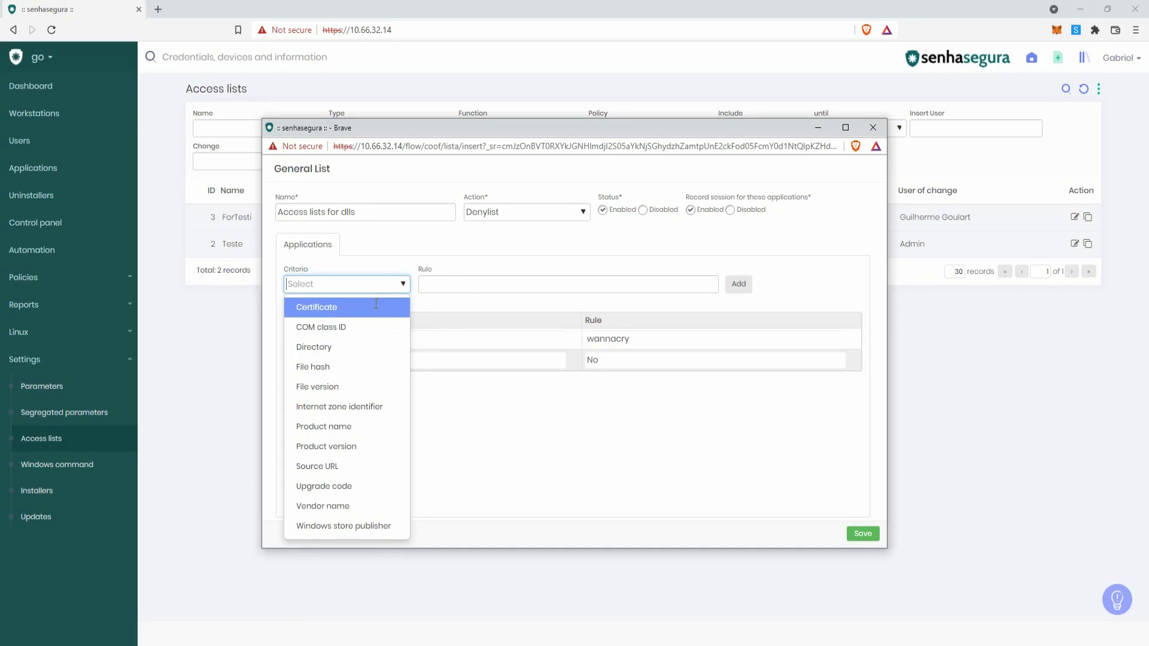
pyautogui.click(374, 305)
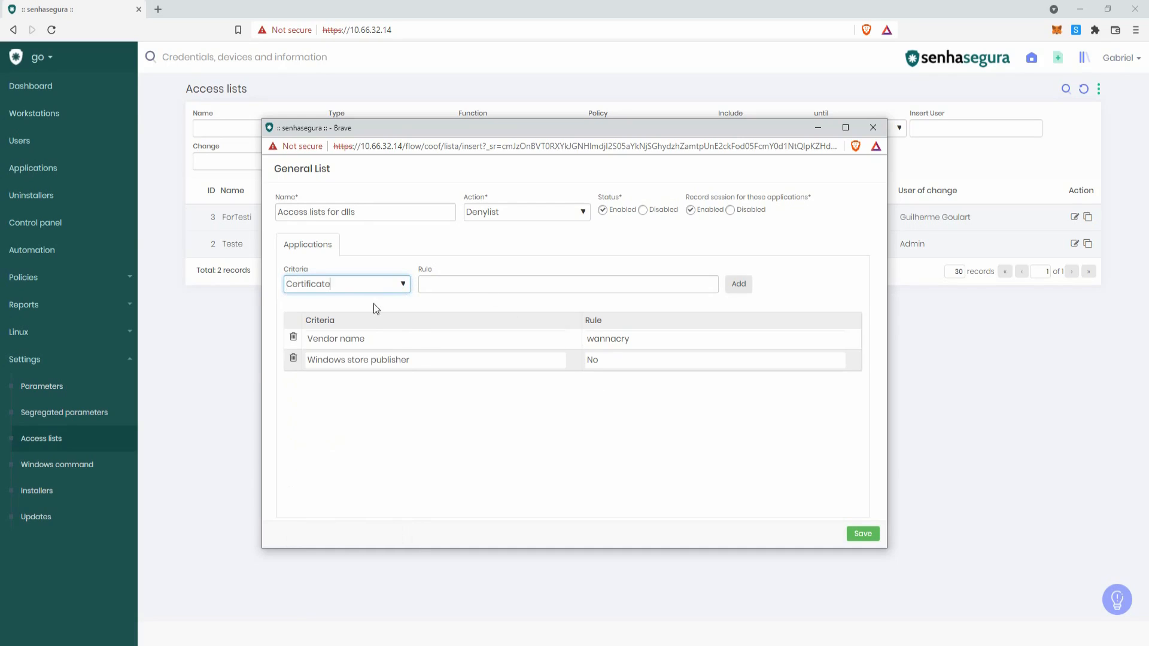
pyautogui.click(399, 284)
pyautogui.click(367, 367)
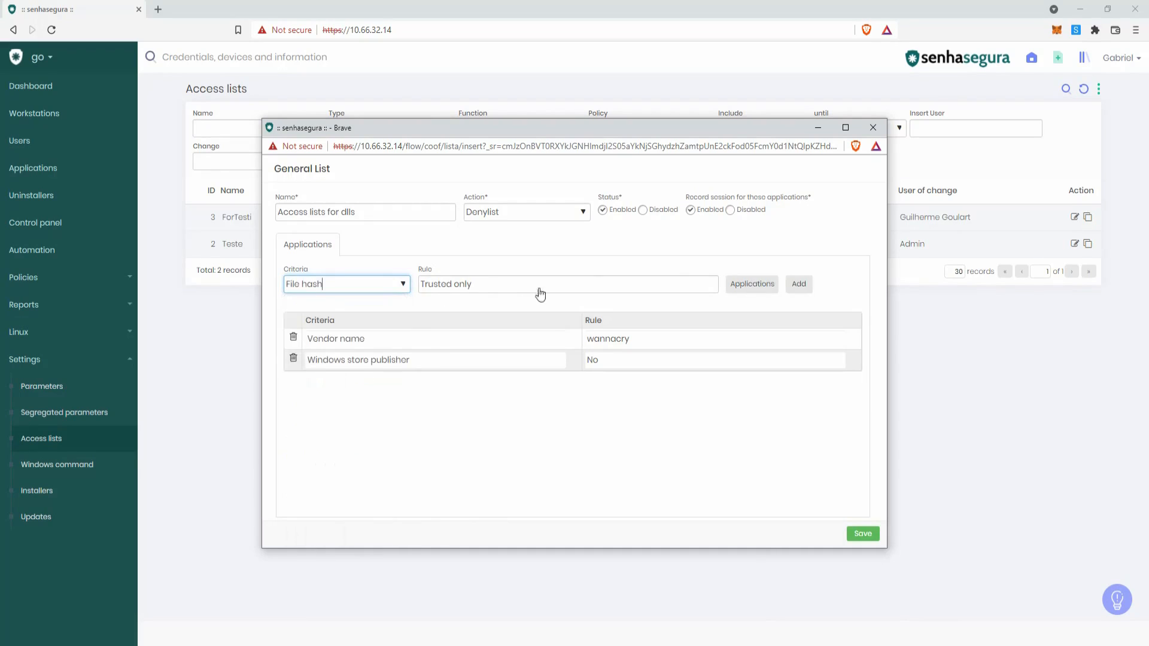
pyautogui.click(751, 285)
pyautogui.scroll(-1, 585, 329)
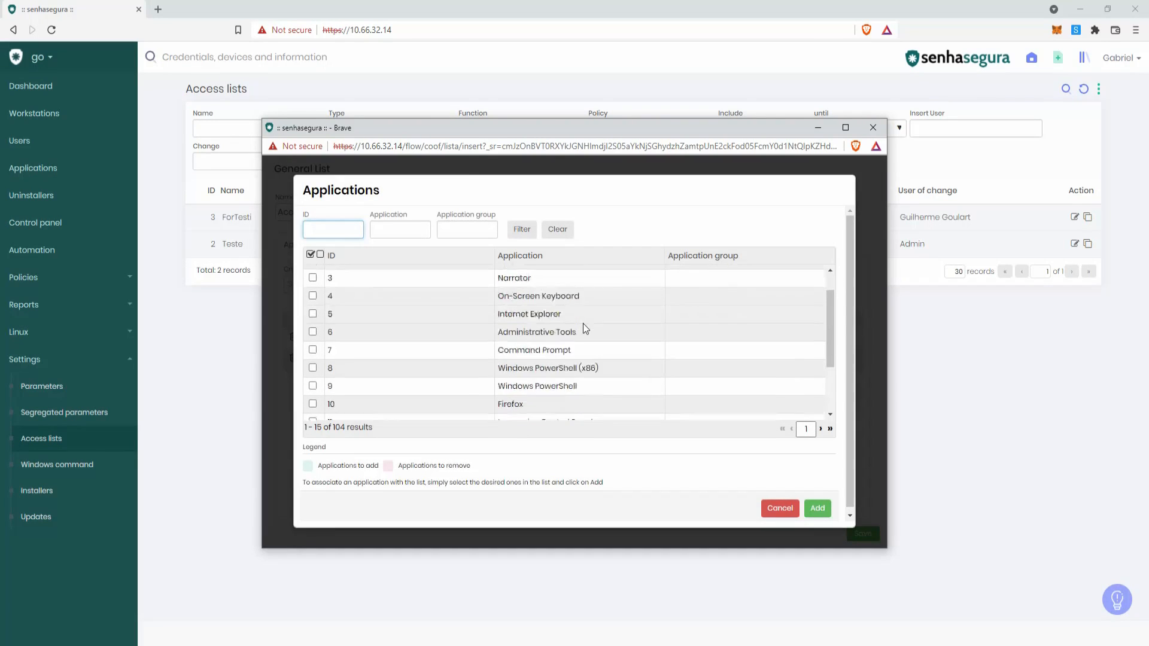
pyautogui.scroll(-2, 586, 330)
pyautogui.scroll(3, 503, 359)
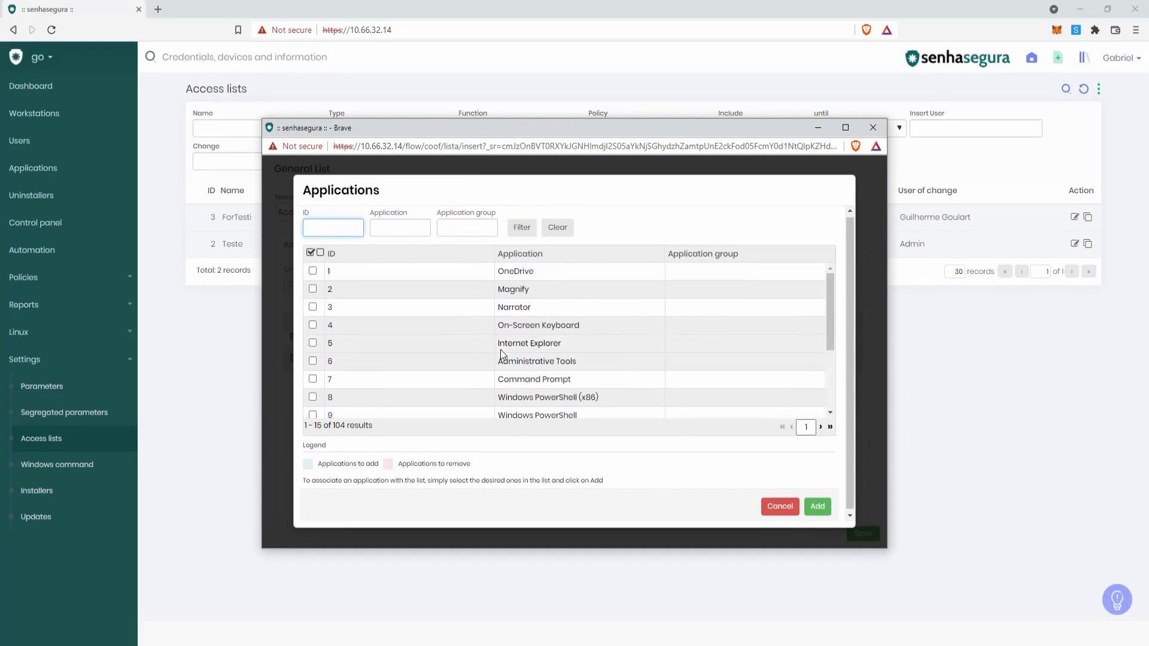
pyautogui.click(766, 513)
pyautogui.click(402, 284)
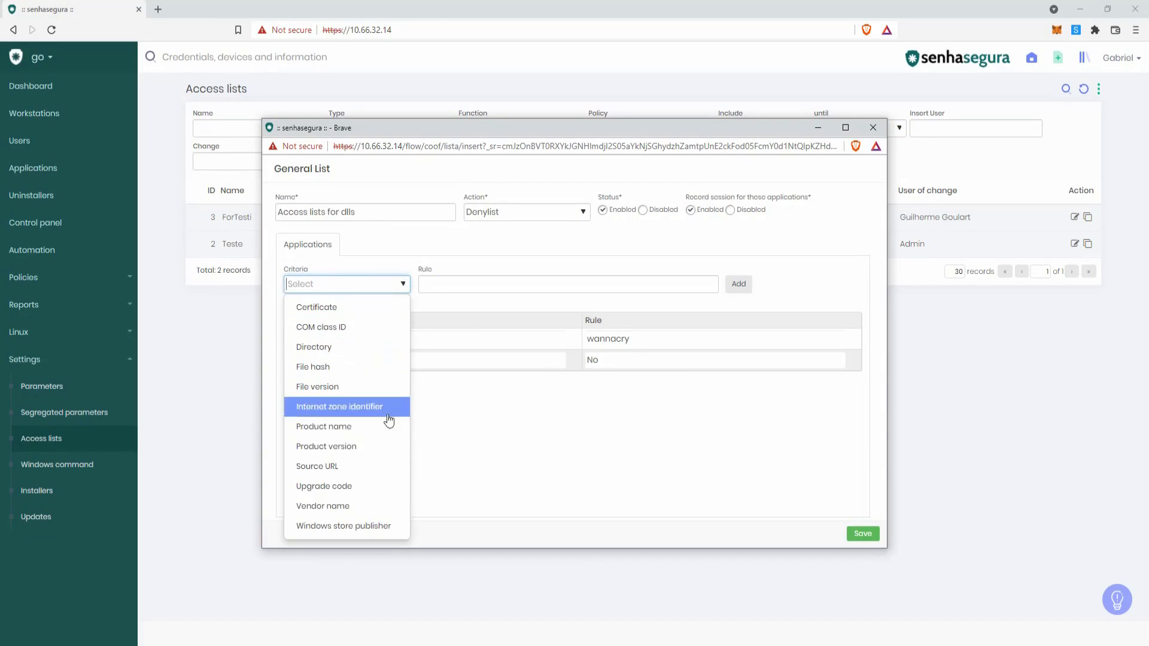
pyautogui.click(367, 427)
pyautogui.click(453, 282)
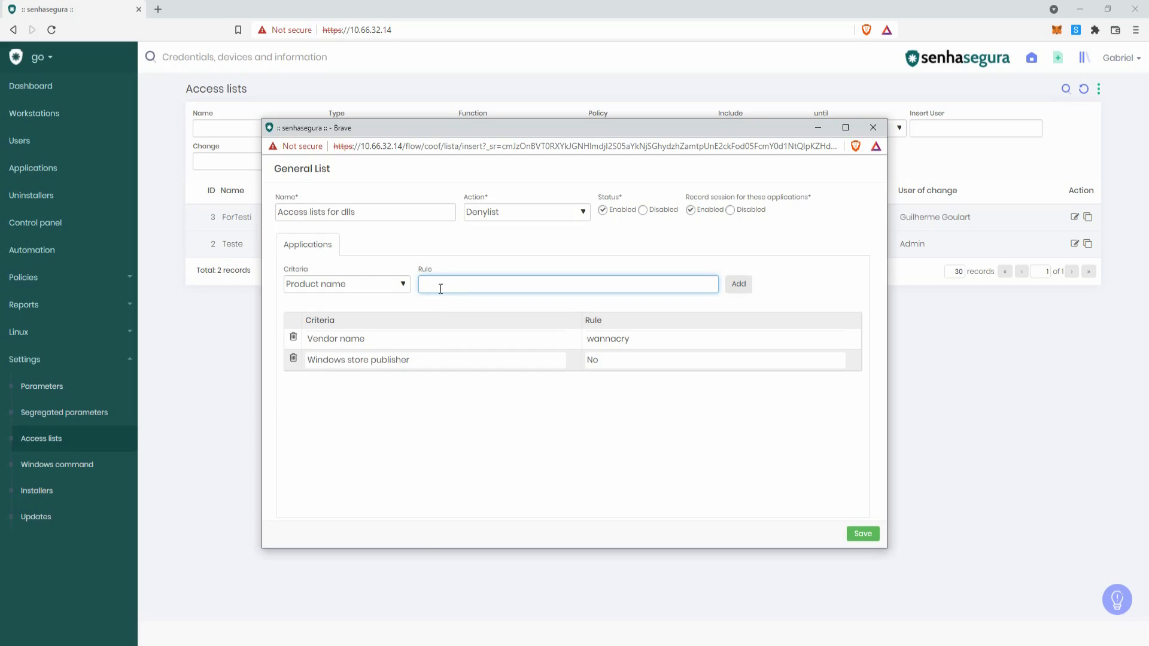
pyautogui.click(519, 432)
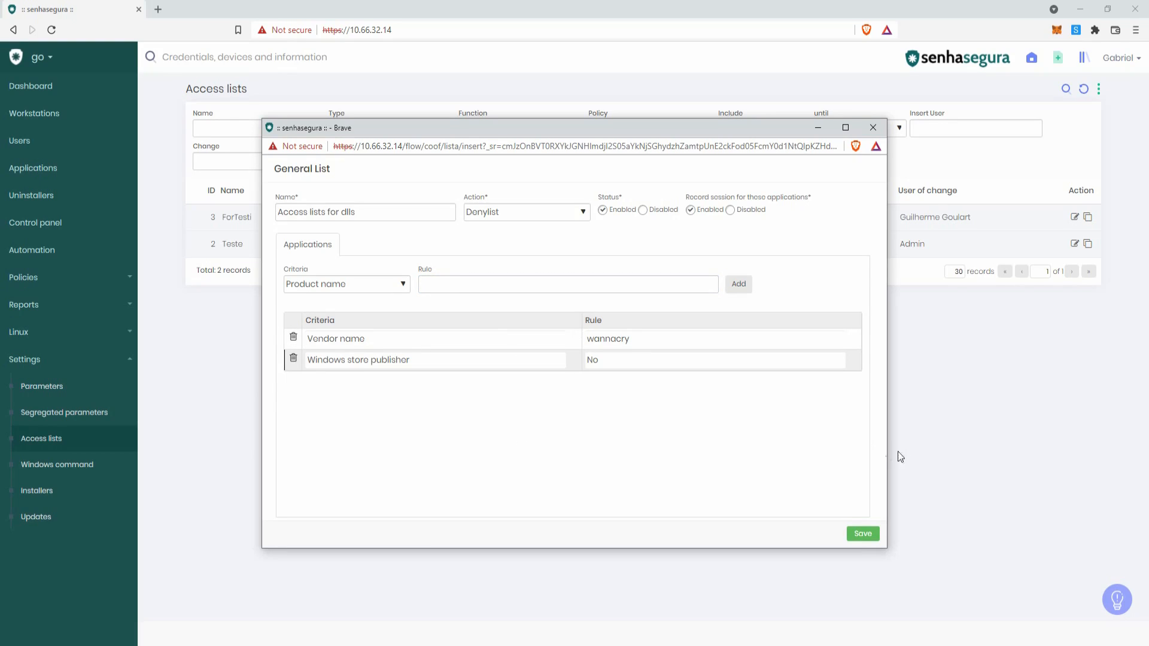
# Save the new access list and open the overview of senhasegura modules
pyautogui.click(862, 537)
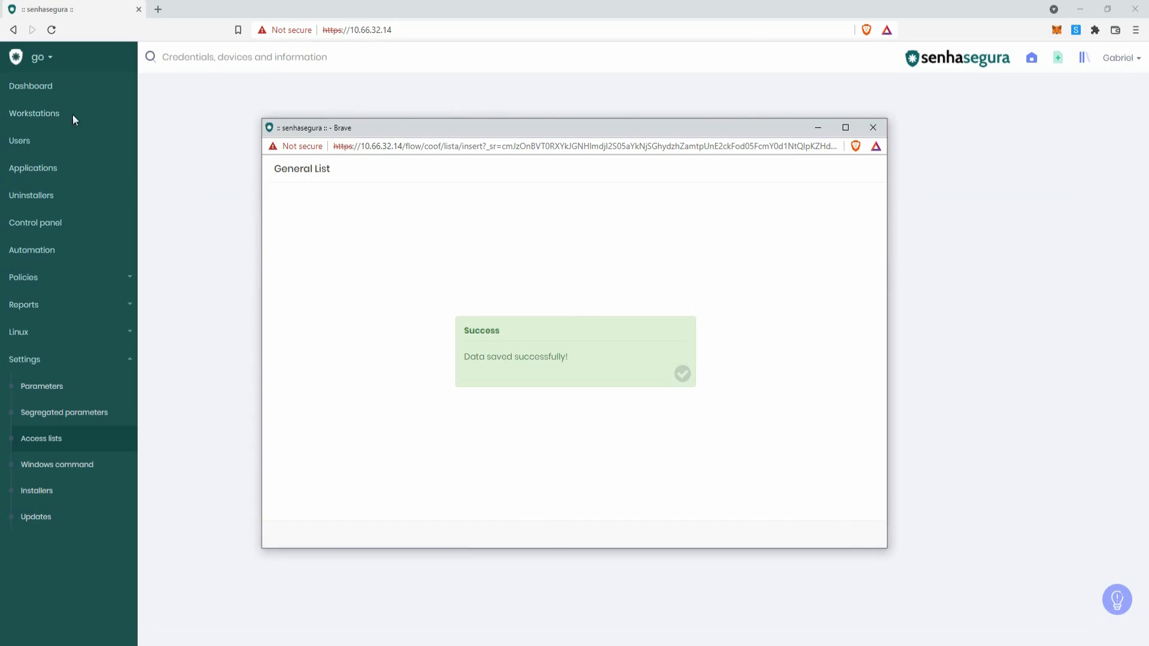
pyautogui.click(69, 69)
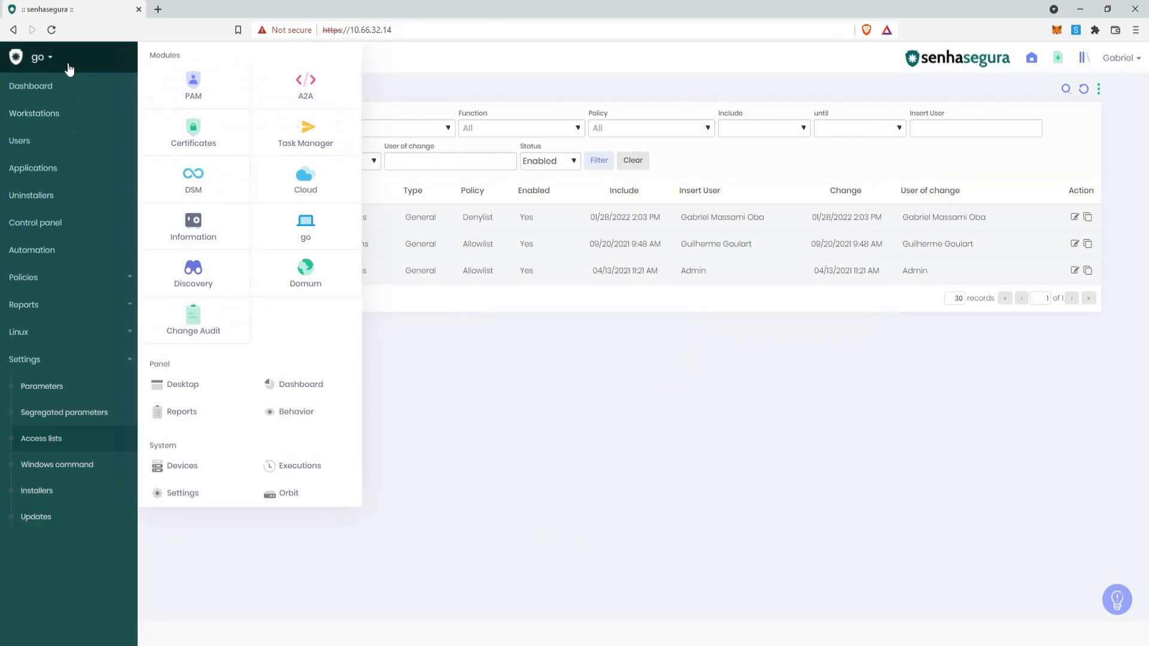
# Open the go module's parameters in the system settings and enable DLL analysis under General settings
pyautogui.click(579, 442)
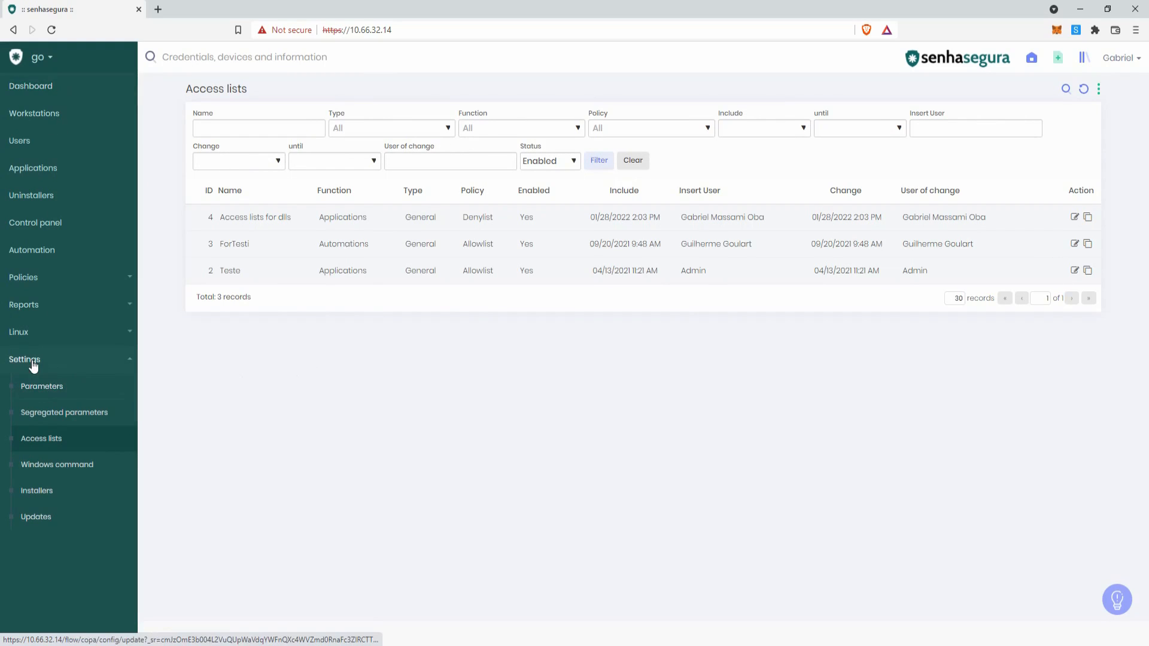
pyautogui.click(63, 384)
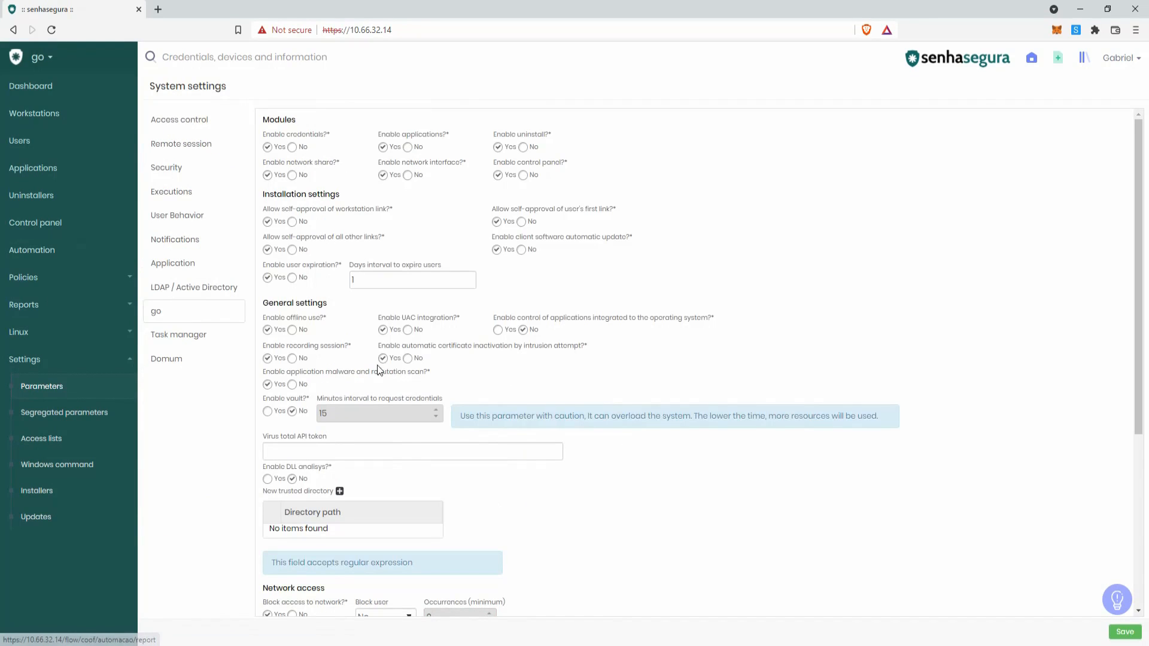
pyautogui.scroll(-1, 277, 441)
pyautogui.click(268, 418)
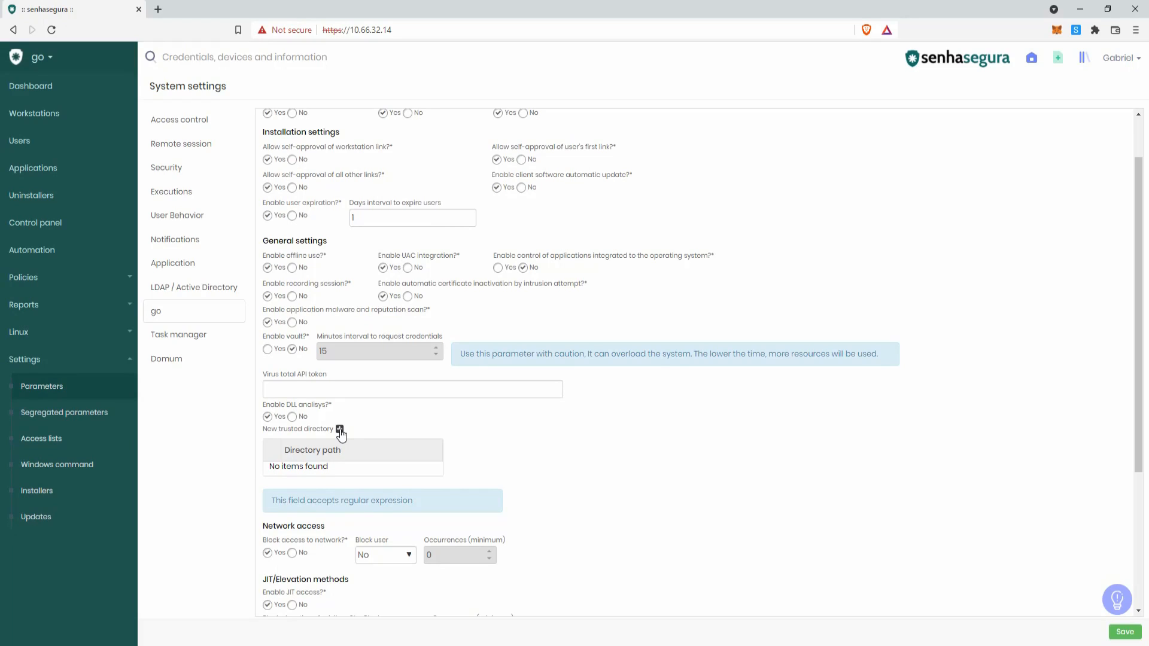
# Add a new trusted directory with the path C:\Windows\system32 for the DLL analysis
pyautogui.click(339, 429)
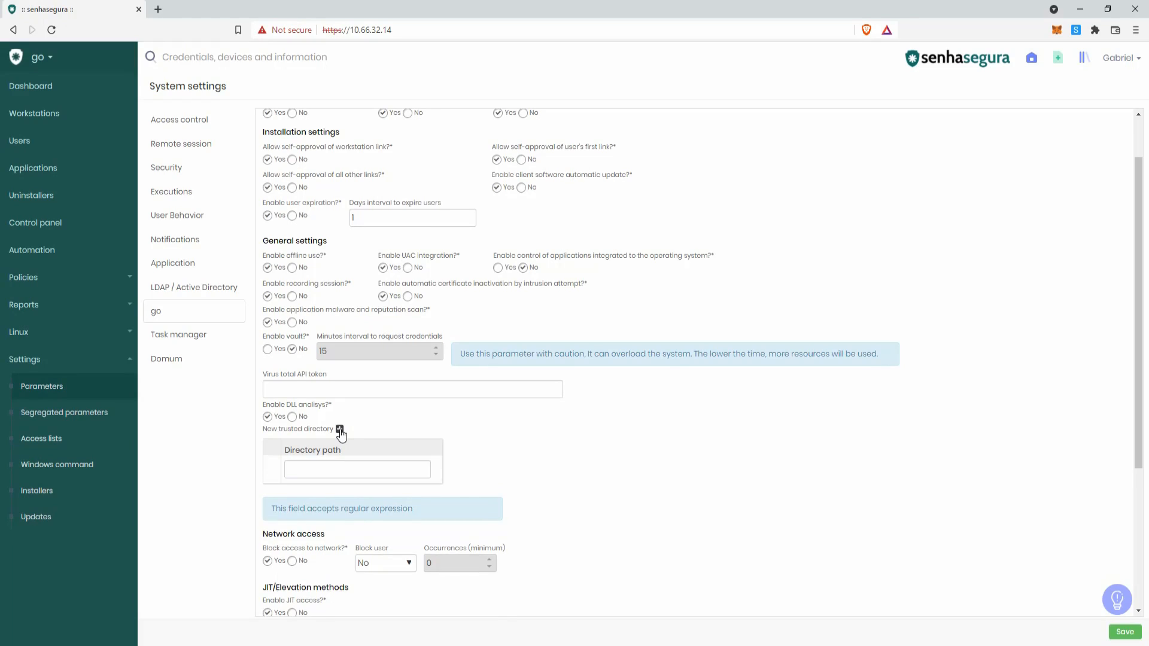
pyautogui.write('C:\\Windows\\')
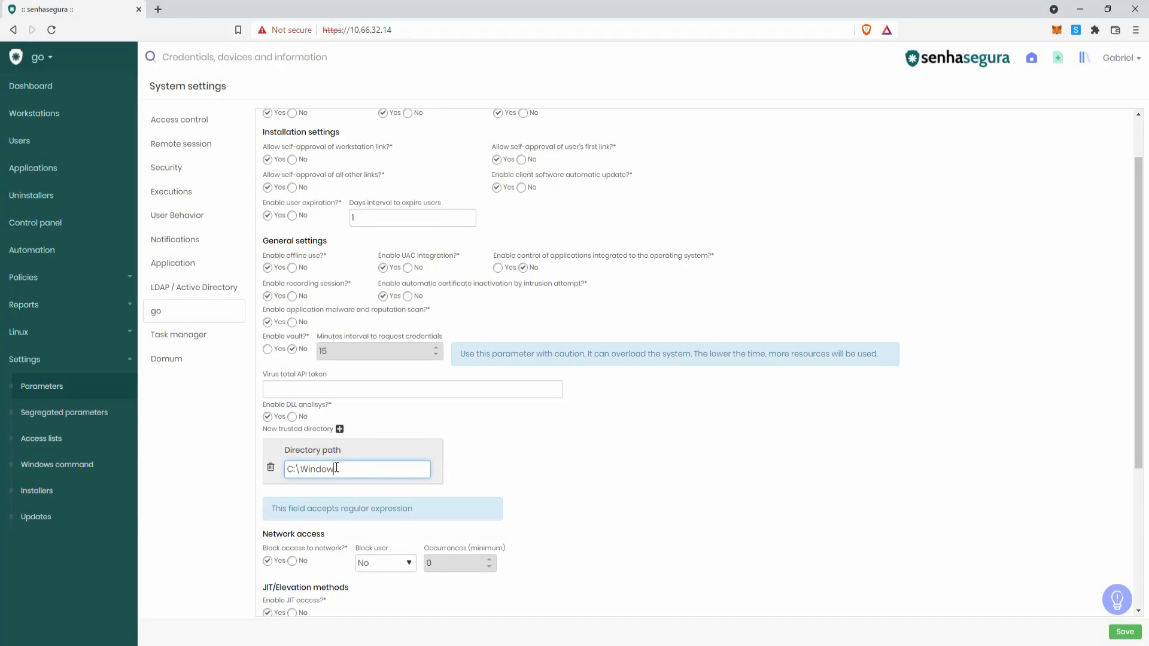
pyautogui.write('system32')
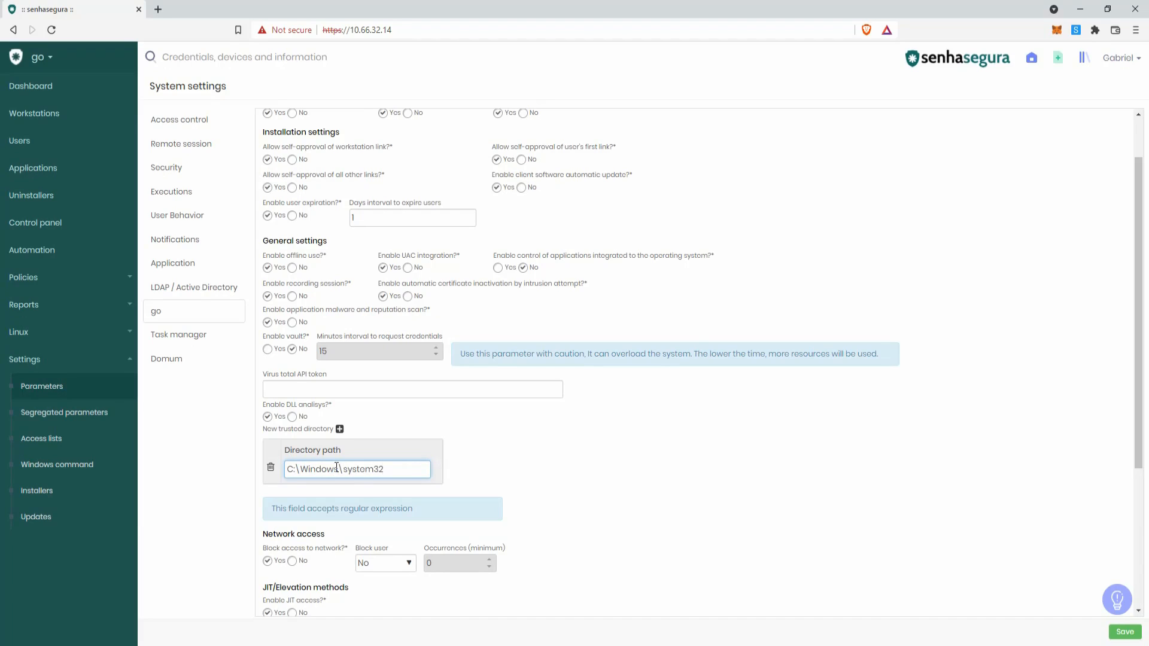